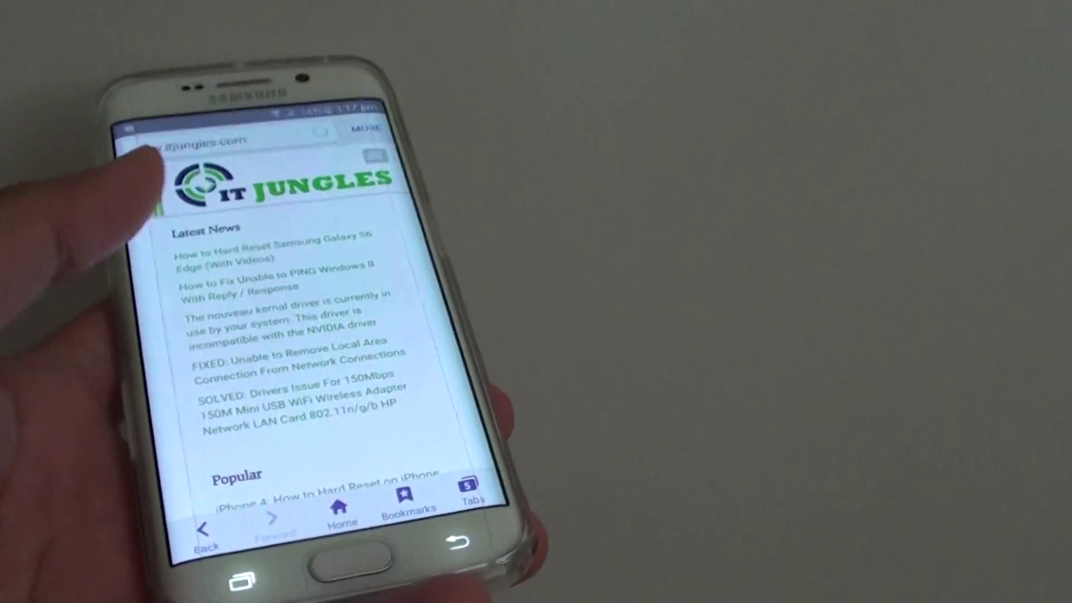
- Go to the home screen, then reopen itjungles.com in the Samsung Internet browser
key("Home")
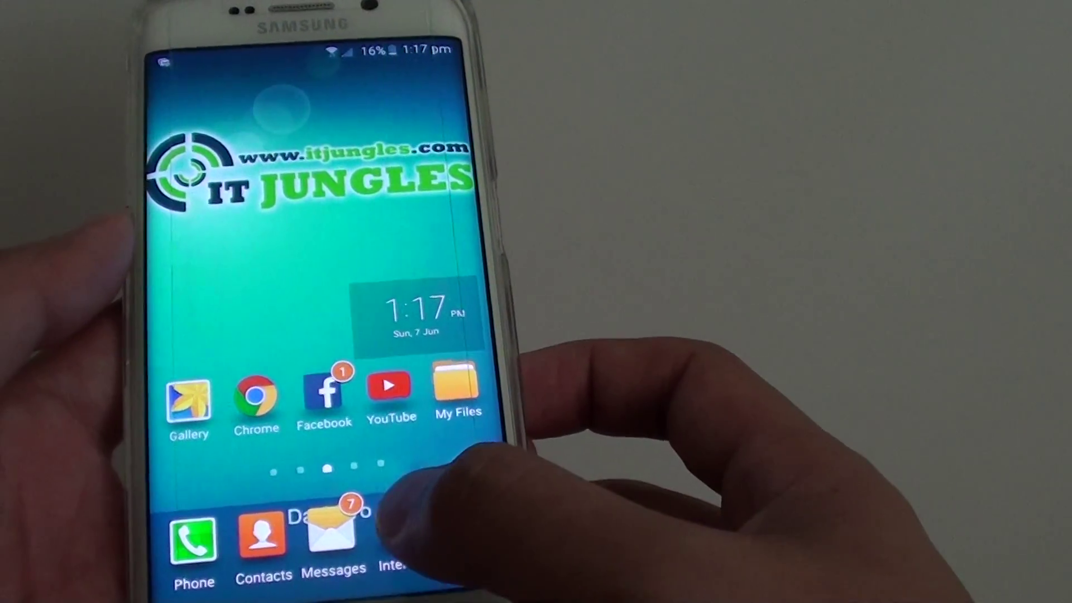
left_click(393, 532)
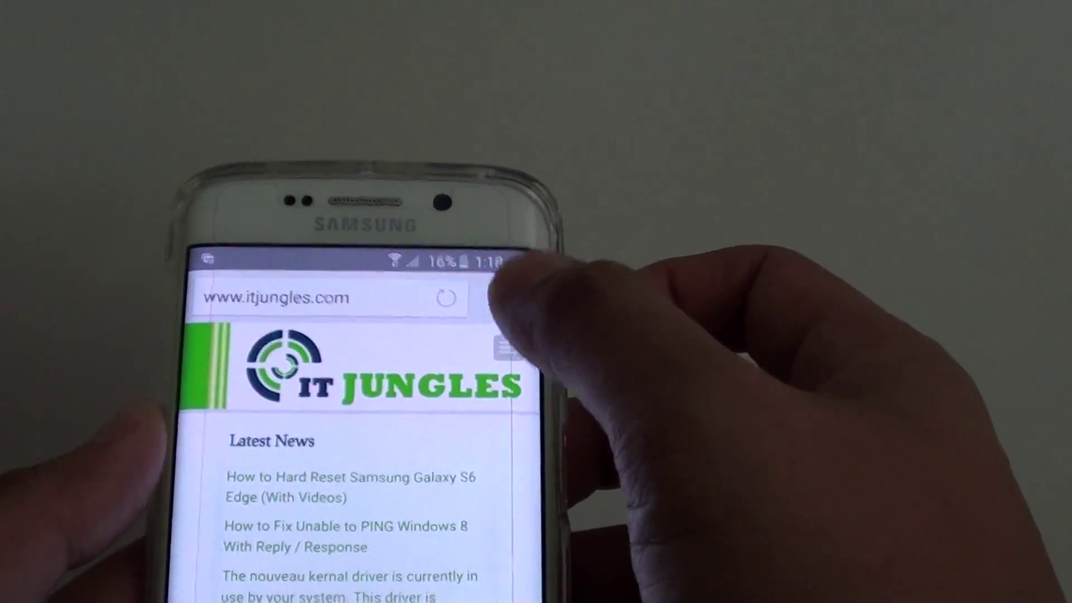
- Add the itjungles.com page as a home-screen shortcut from the MORE menu, then go Home
left_click(490, 294)
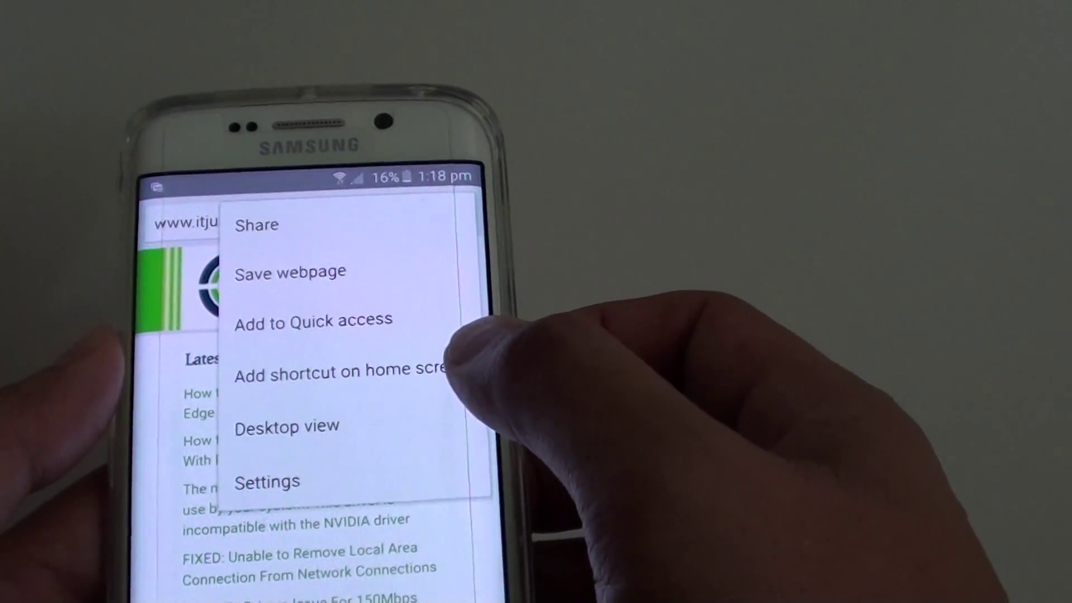
left_click(436, 376)
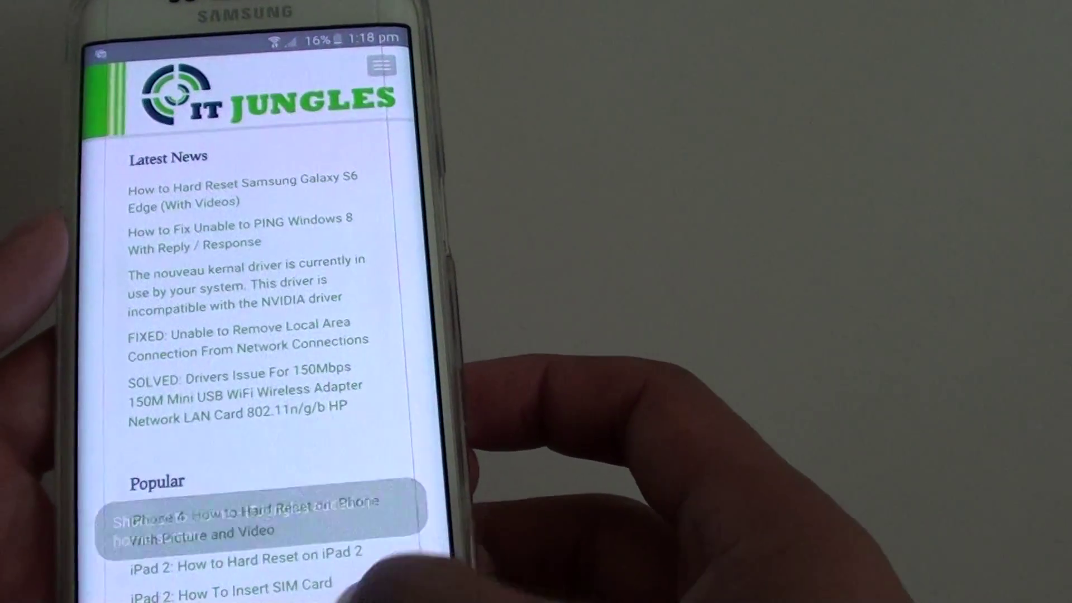
key("Home")
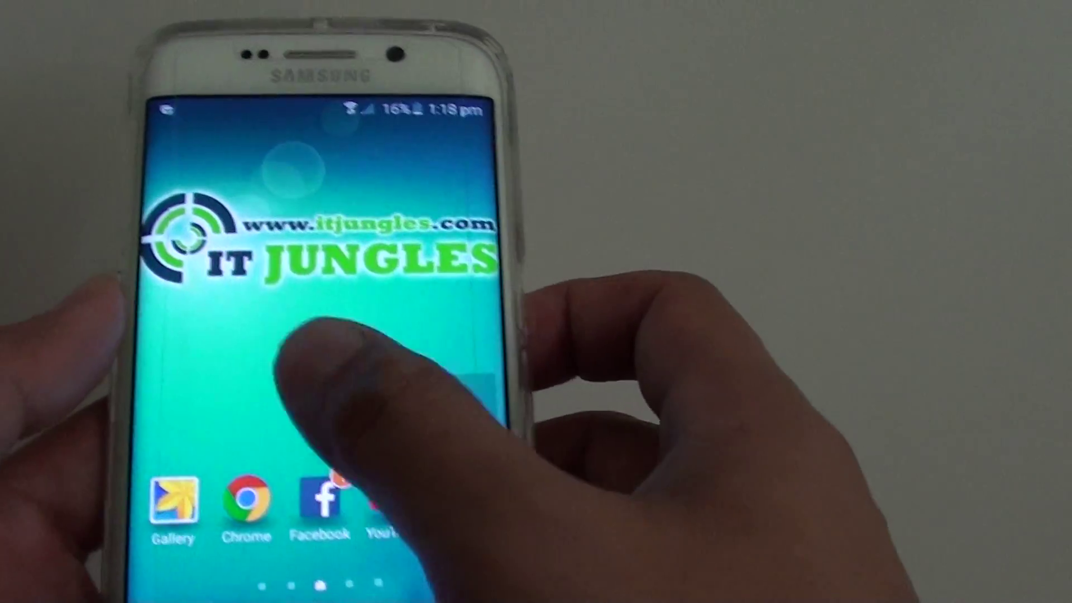
- Swipe to the home page holding 'Home - ITJungles' and launch the site from it
left_click_drag(251, 360, 503, 360)
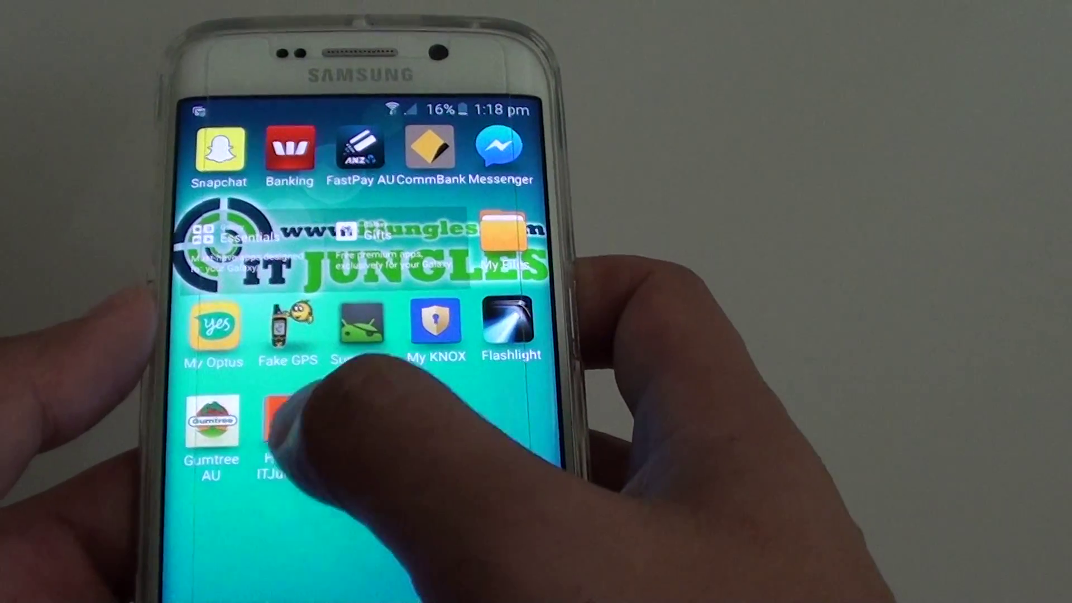
left_click(289, 423)
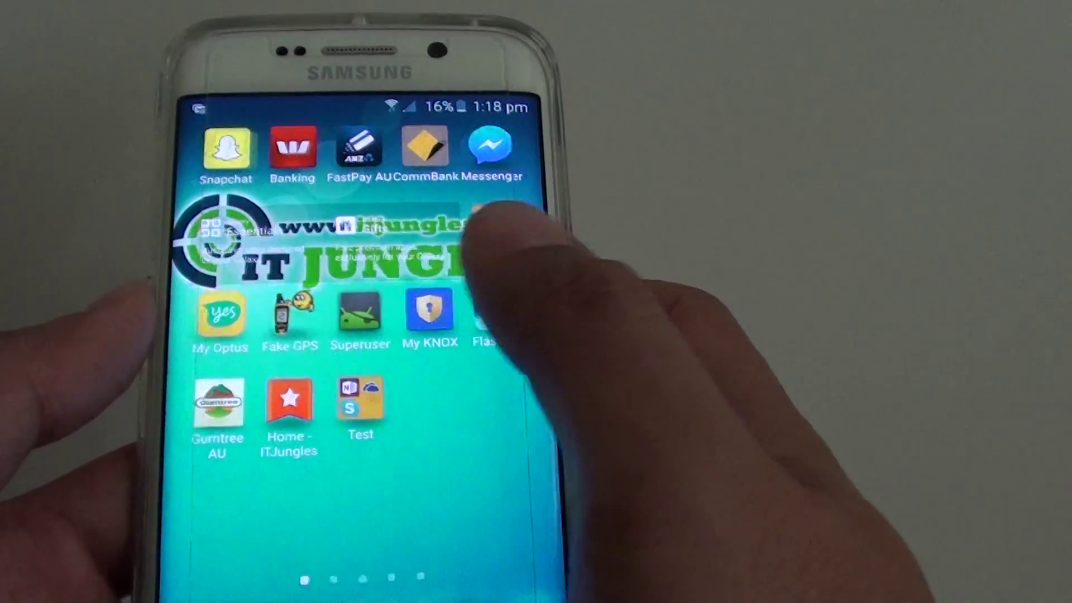